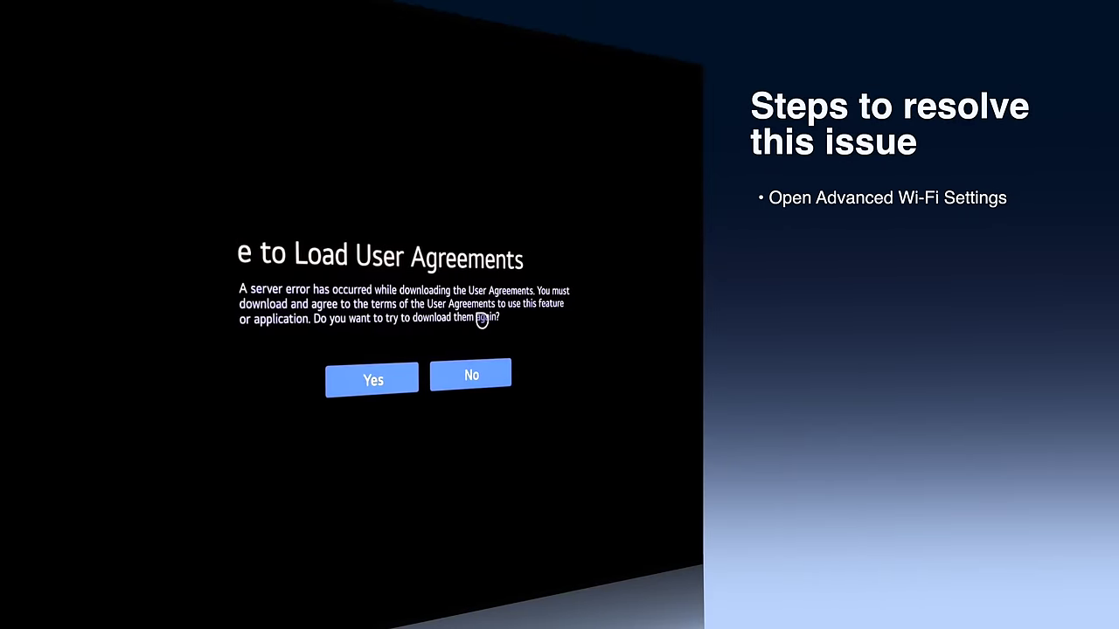
Decline the agreements retry, then go through Settings > General > Network to Internet Connection.
click(471, 374)
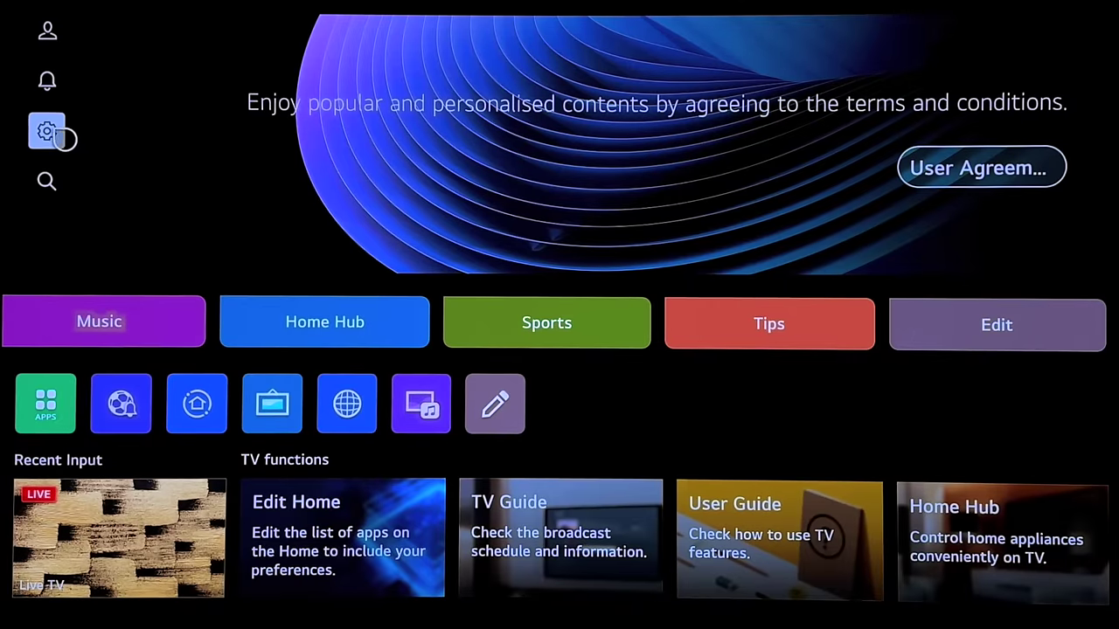
click(46, 134)
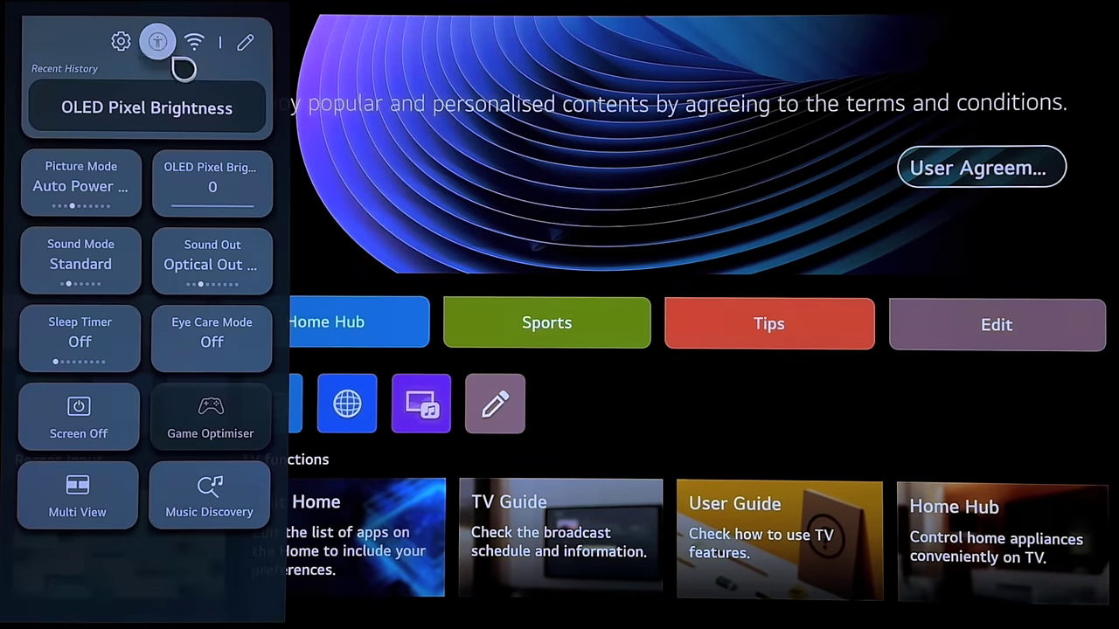
key(Escape)
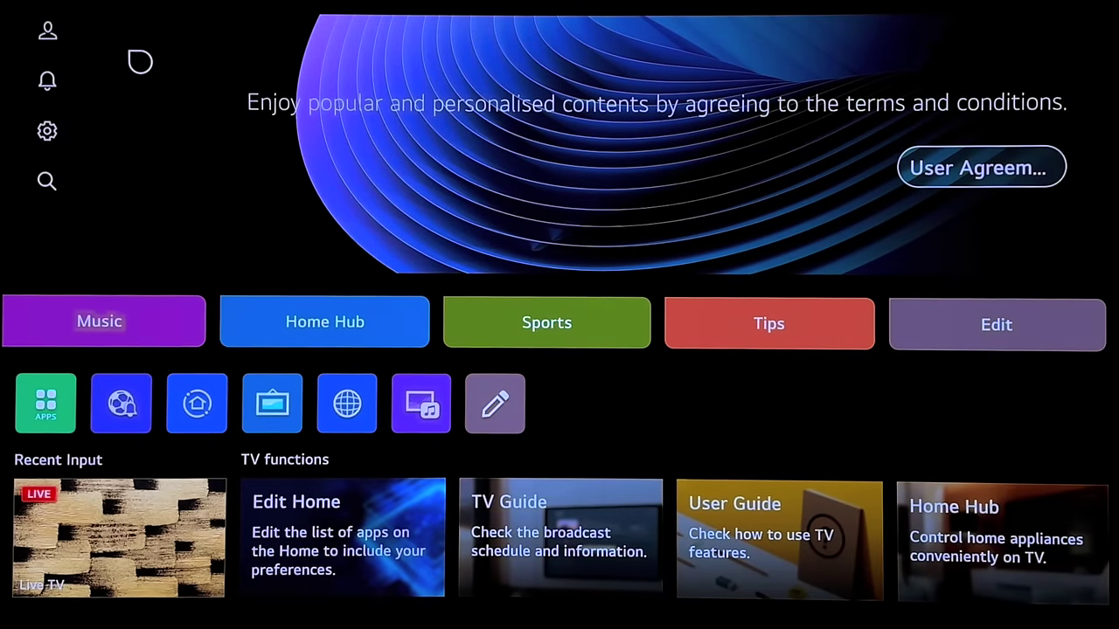
key(Menu)
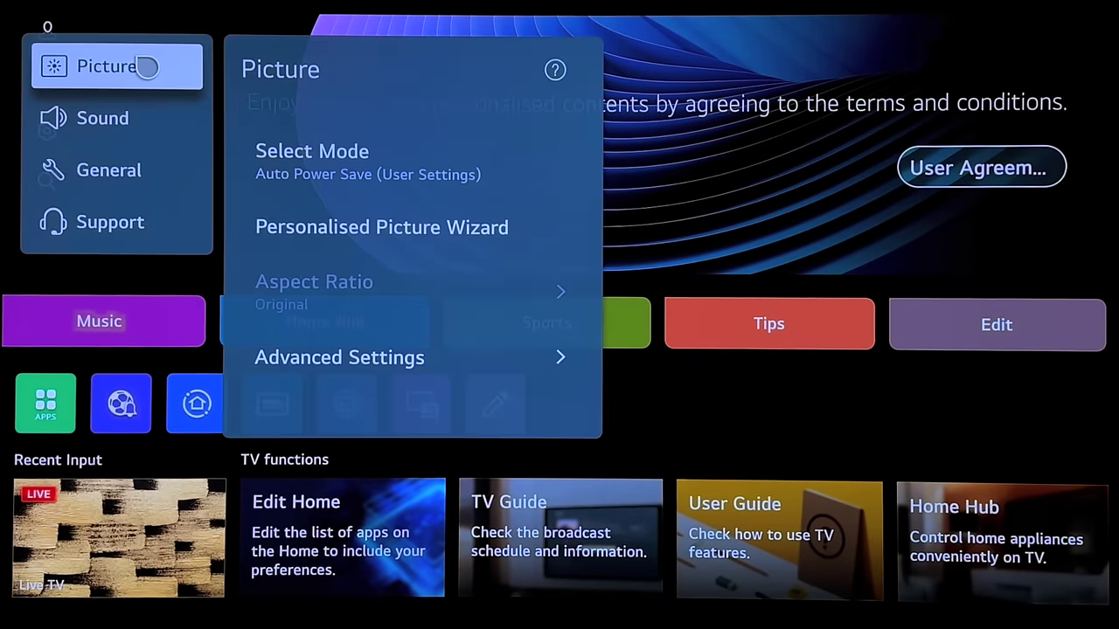
click(181, 181)
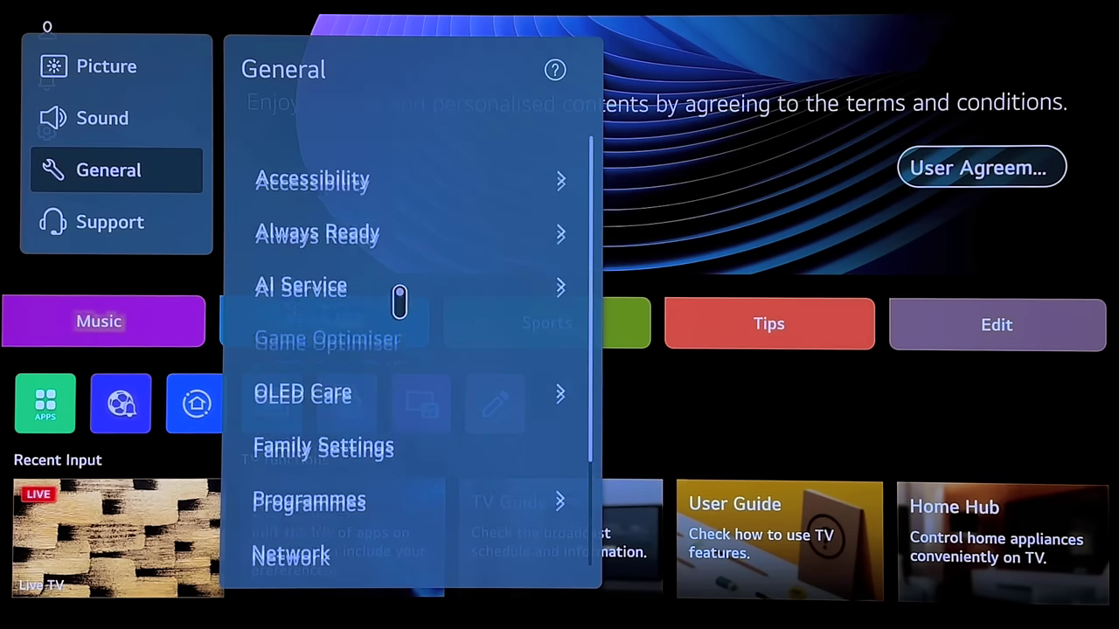
scroll(400, 302, down, 3)
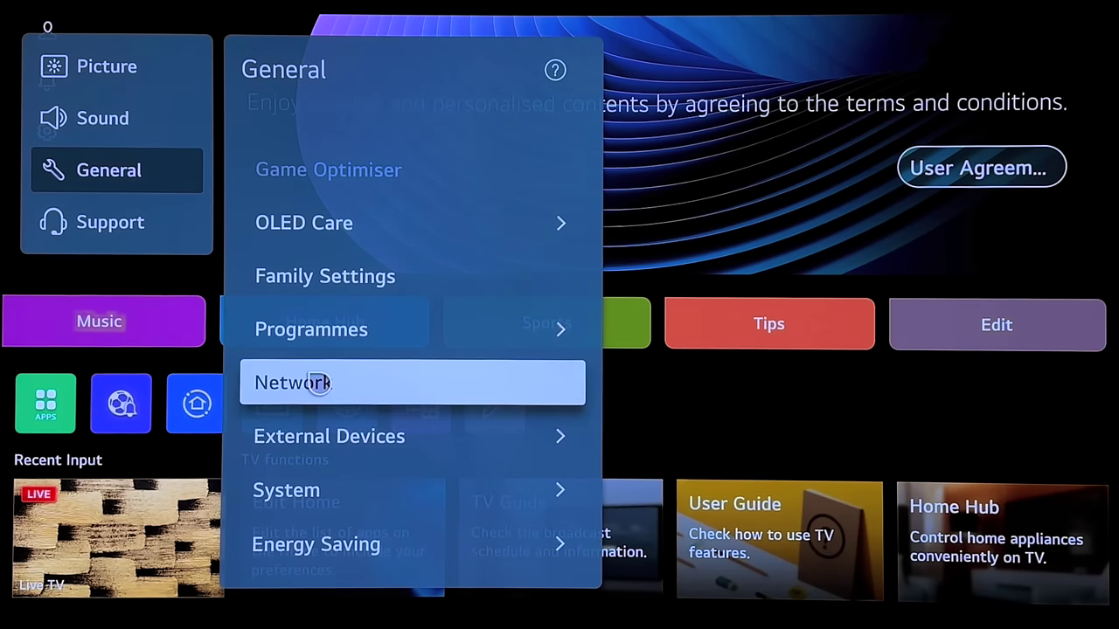
key(Escape)
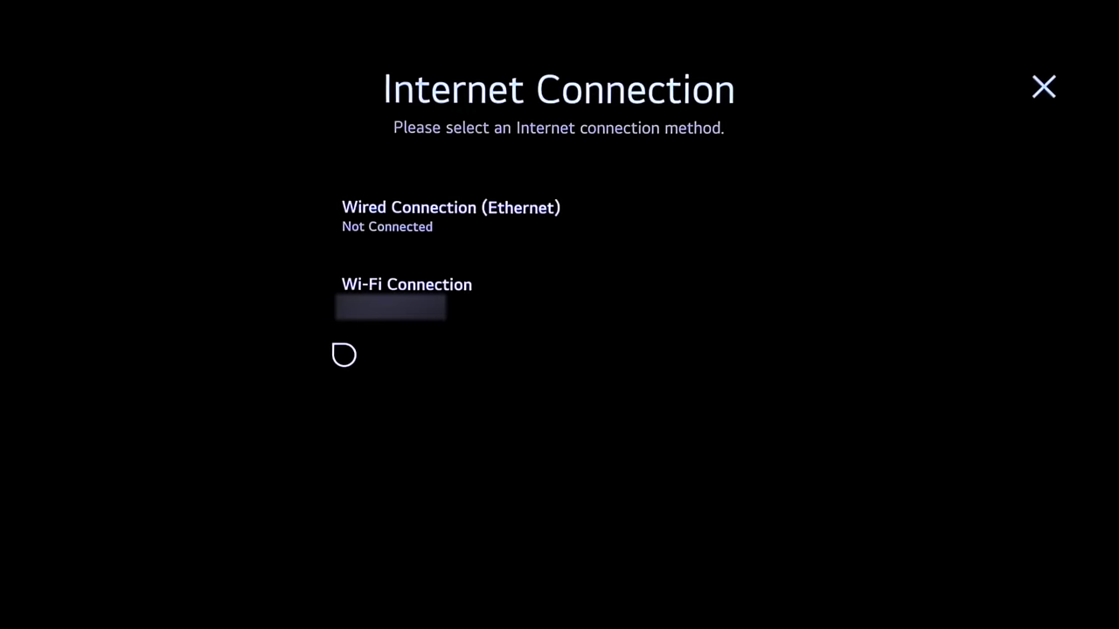
Reach Advanced Wi-Fi Settings via Wi-Fi Connection and Other Network Settings.
click(423, 286)
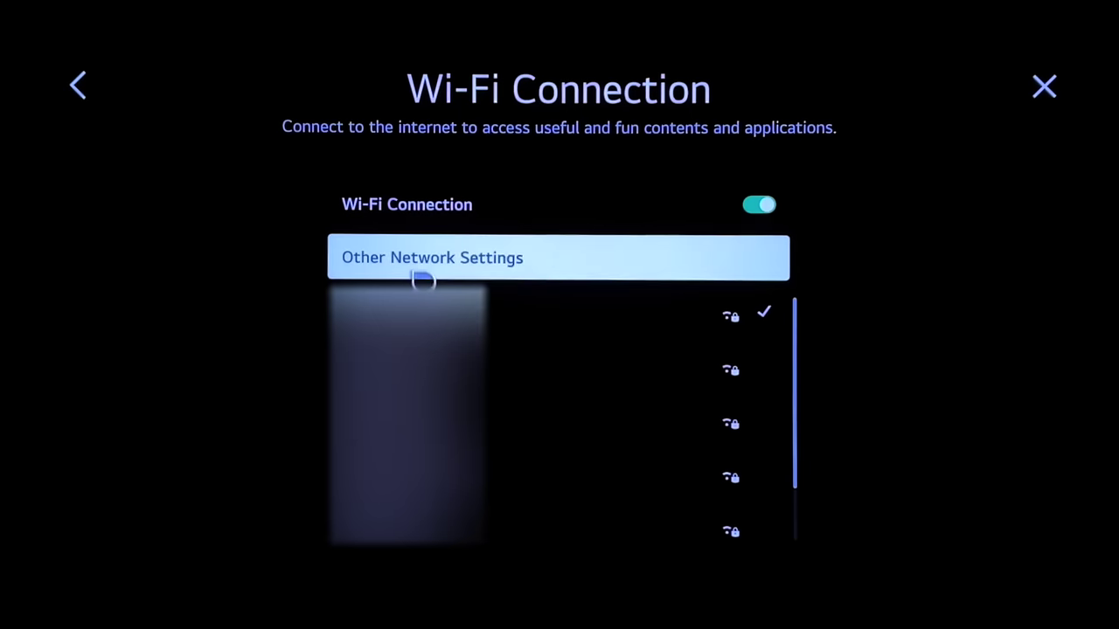
click(413, 263)
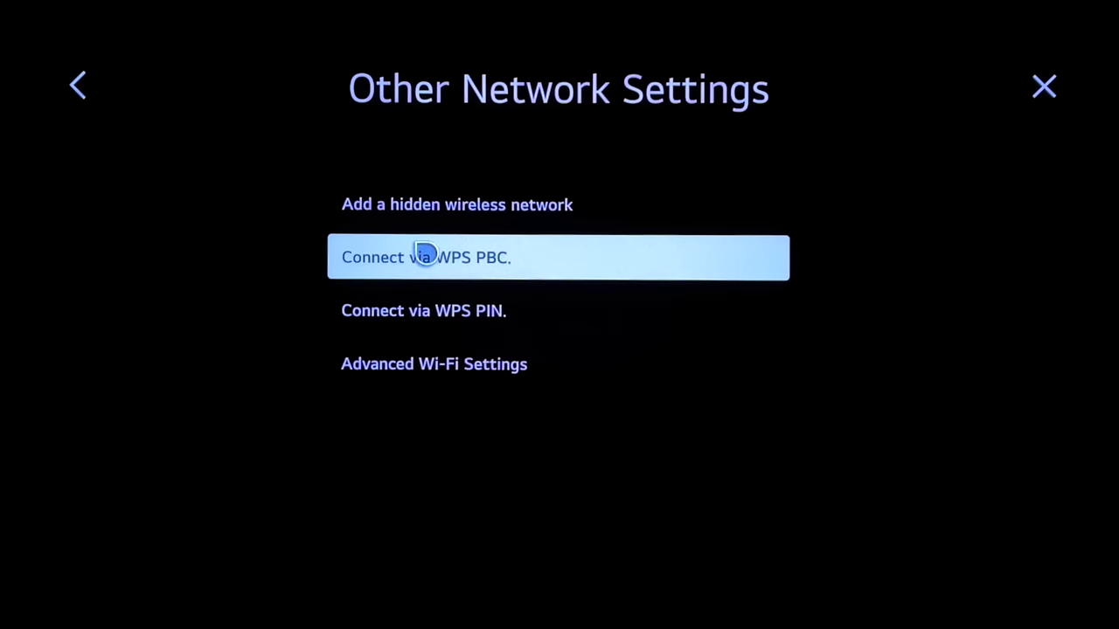
click(431, 367)
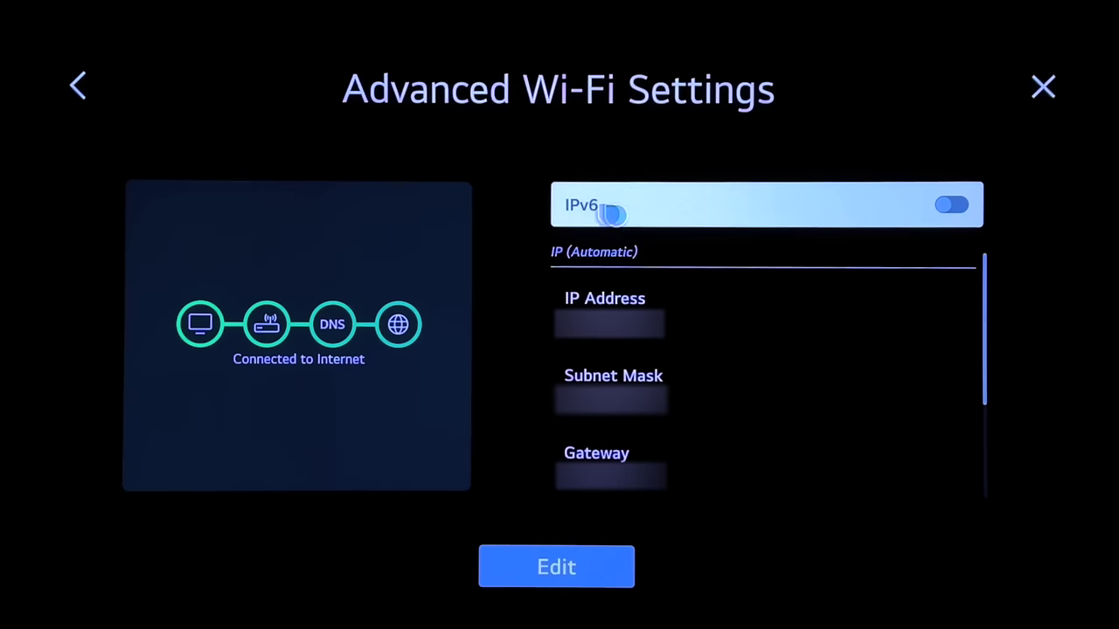
Turn off Set Automatically and replace the DNS server with 8.8.8.8.
click(612, 566)
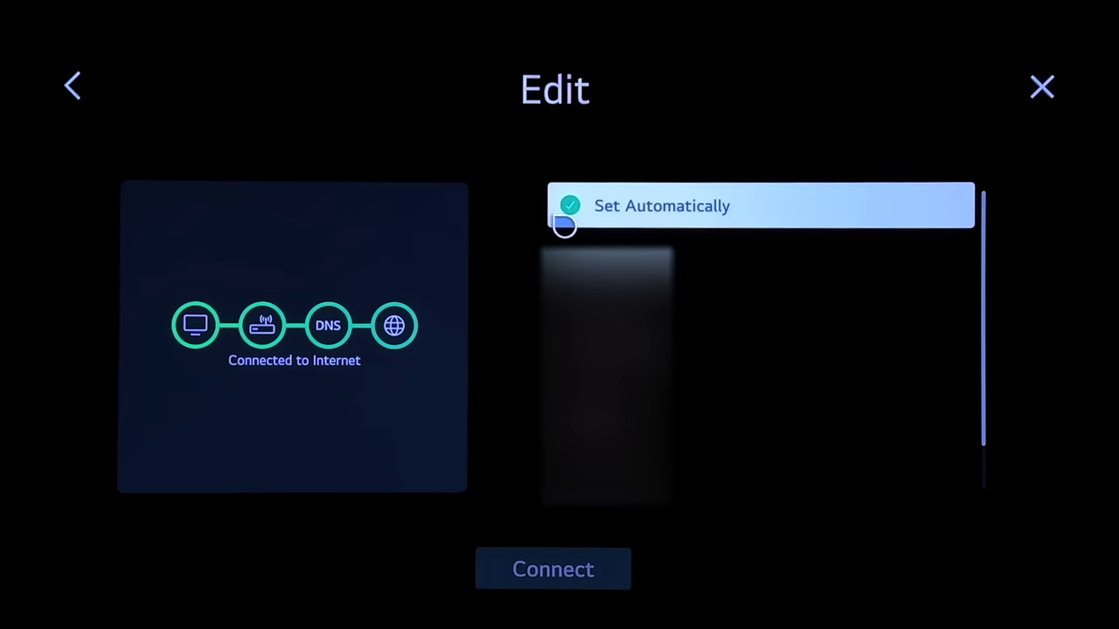
click(568, 219)
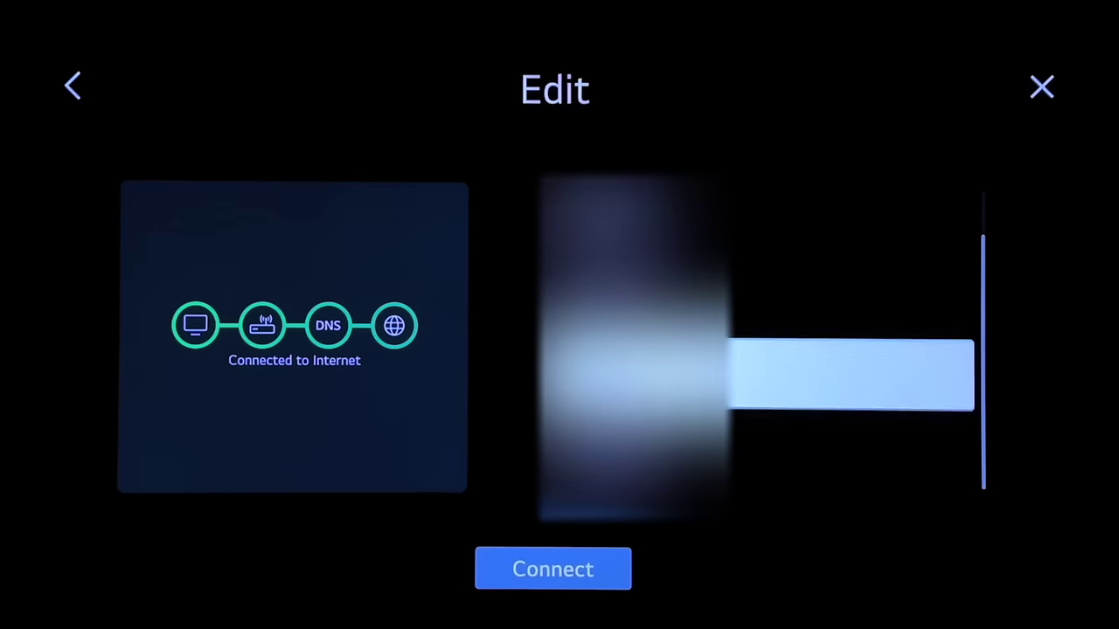
click(621, 473)
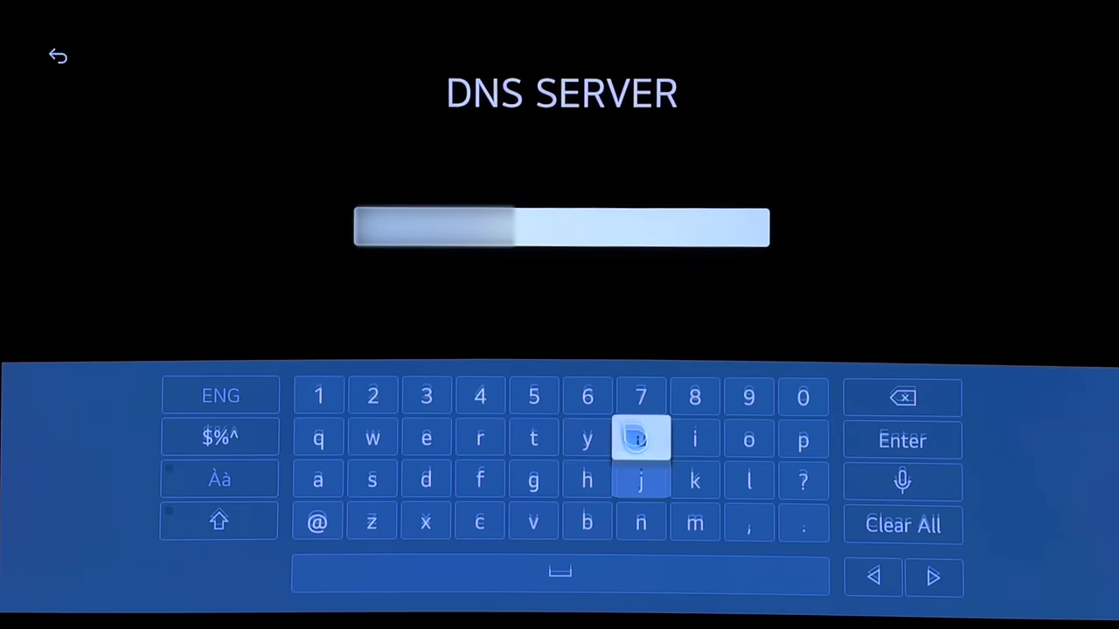
click(906, 546)
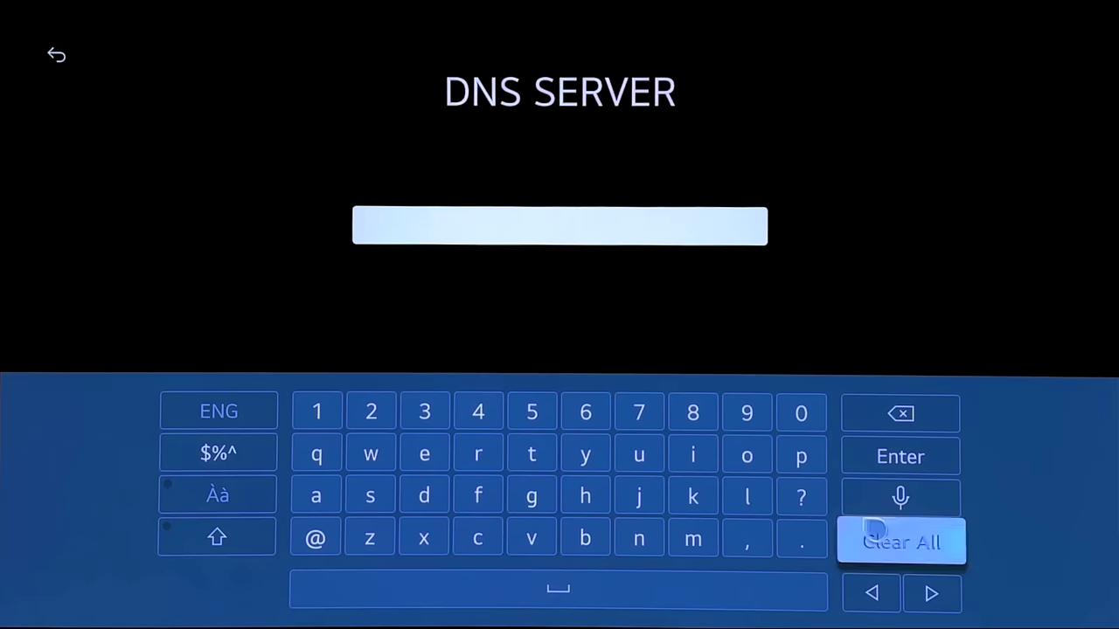
click(693, 413)
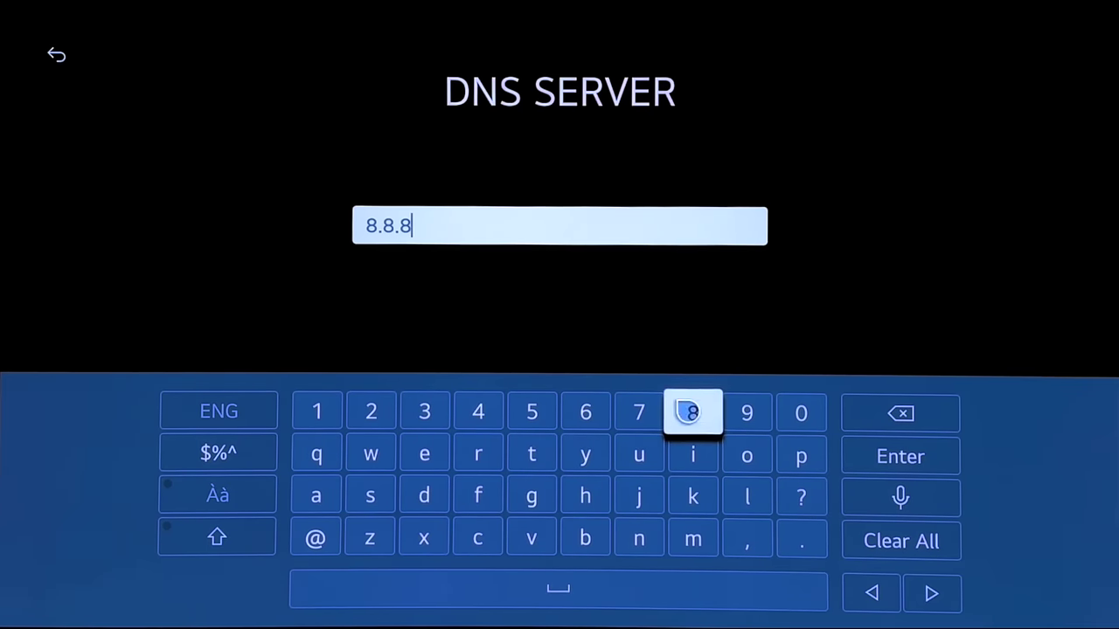
click(693, 412)
click(874, 420)
click(800, 540)
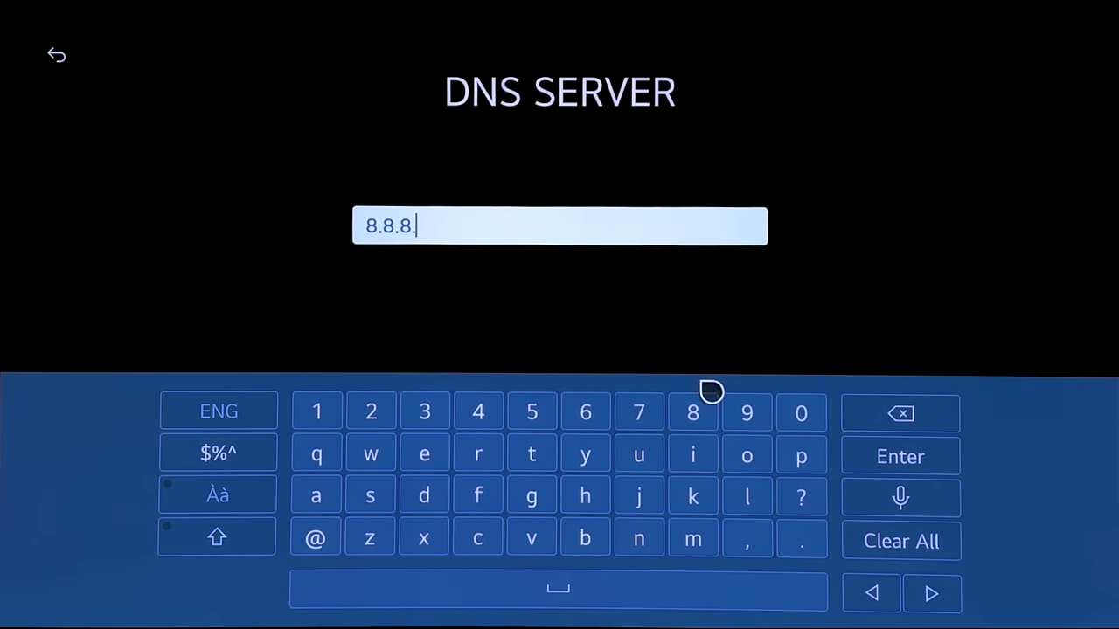
click(900, 457)
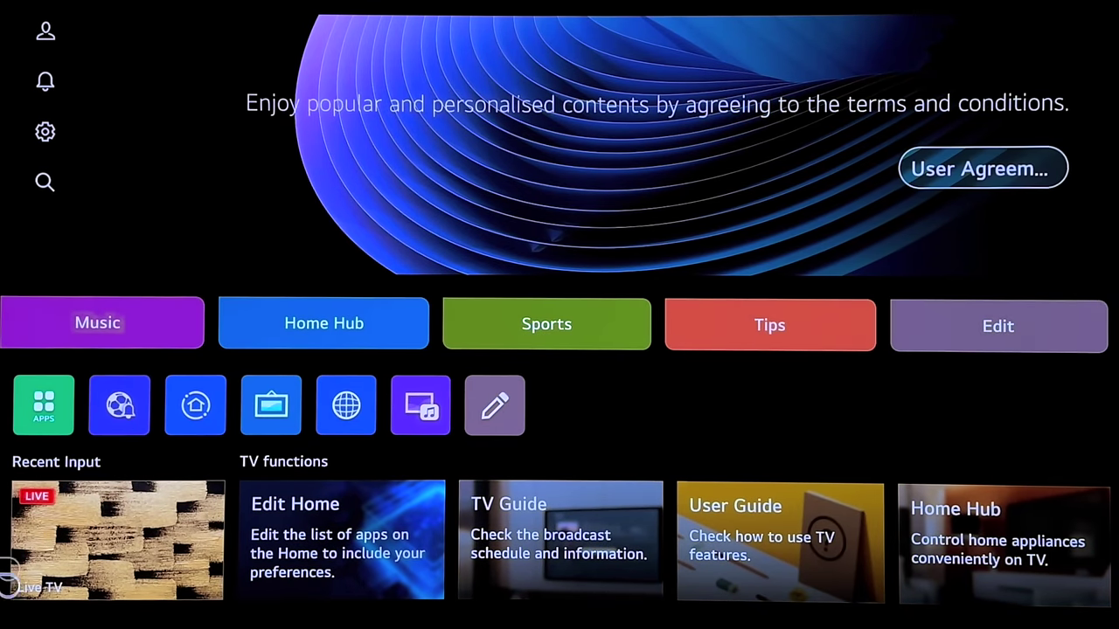
Go to All Settings > Support > Privacy & Terms.
scroll(14, 324, left, 1)
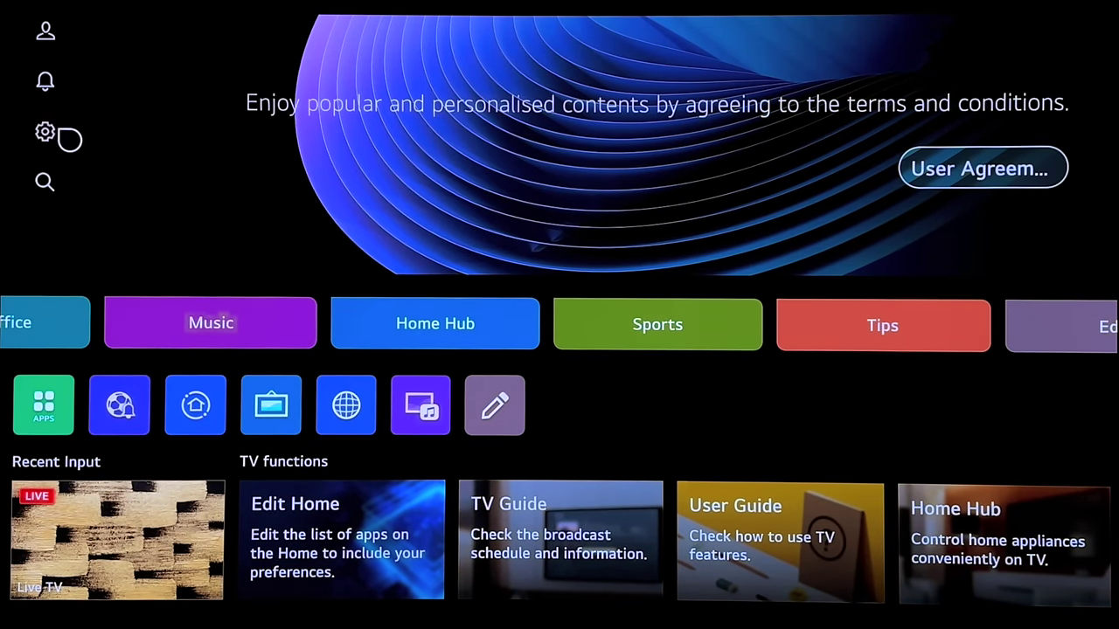
click(61, 133)
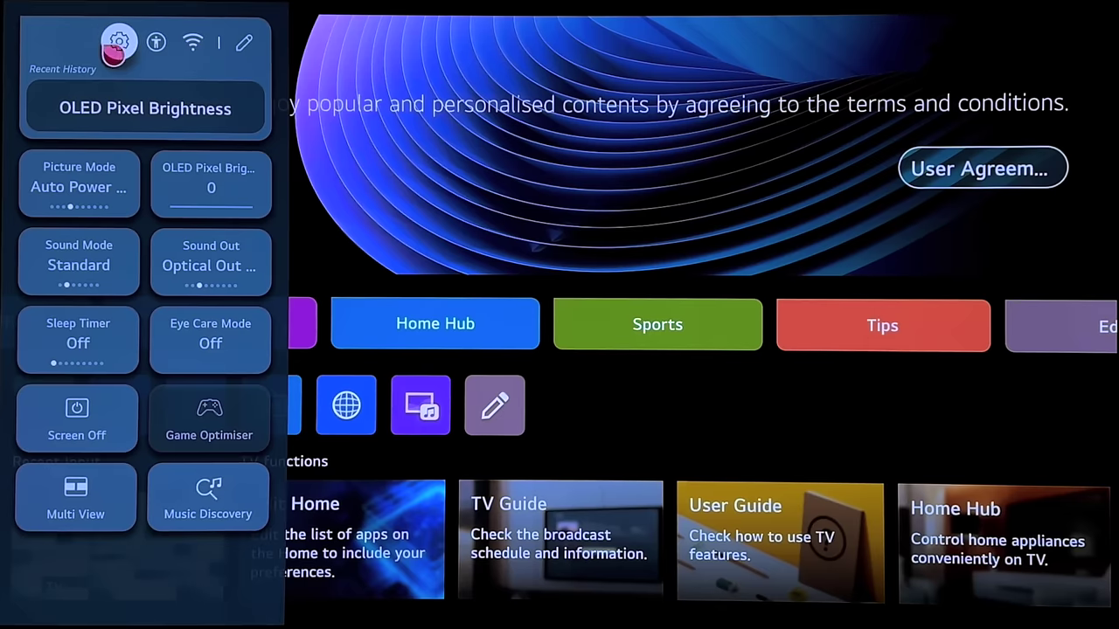
key(Escape)
key(Menu)
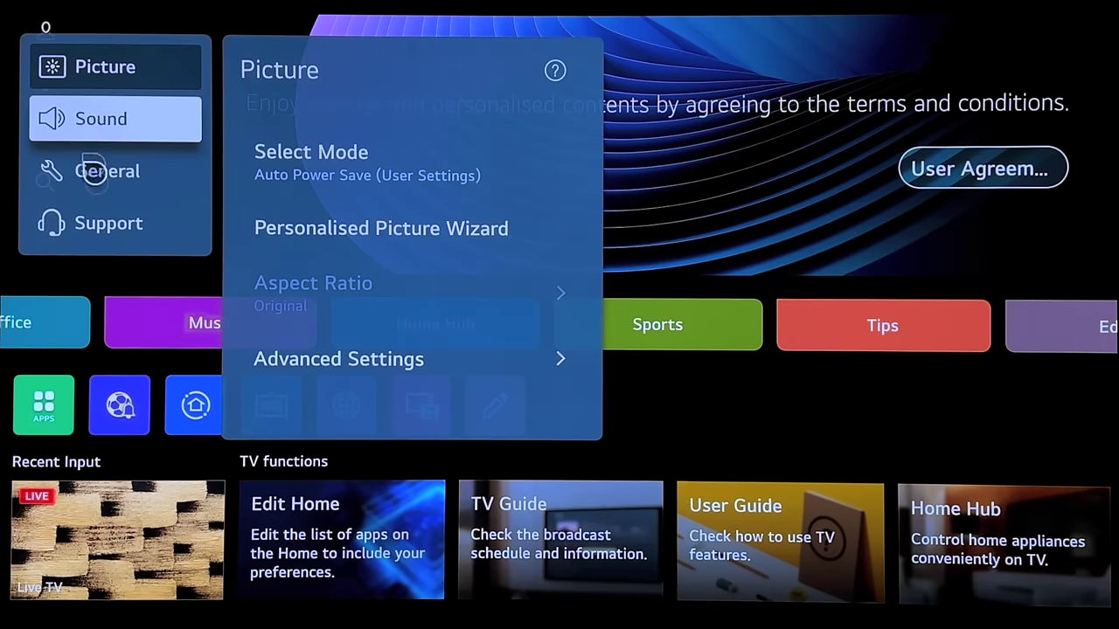
click(129, 223)
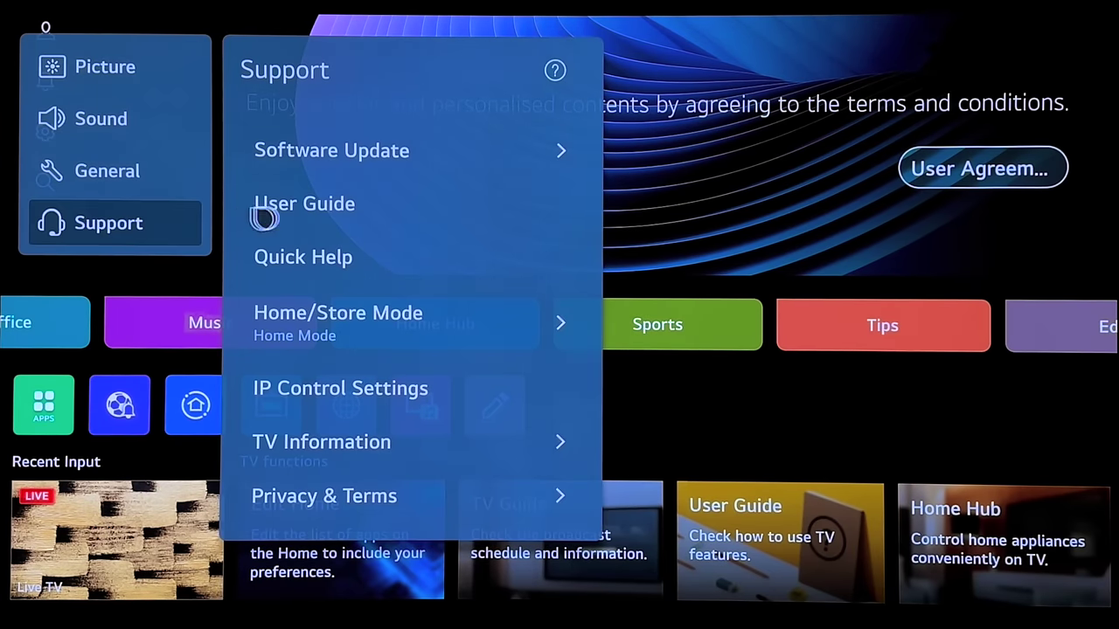
click(418, 497)
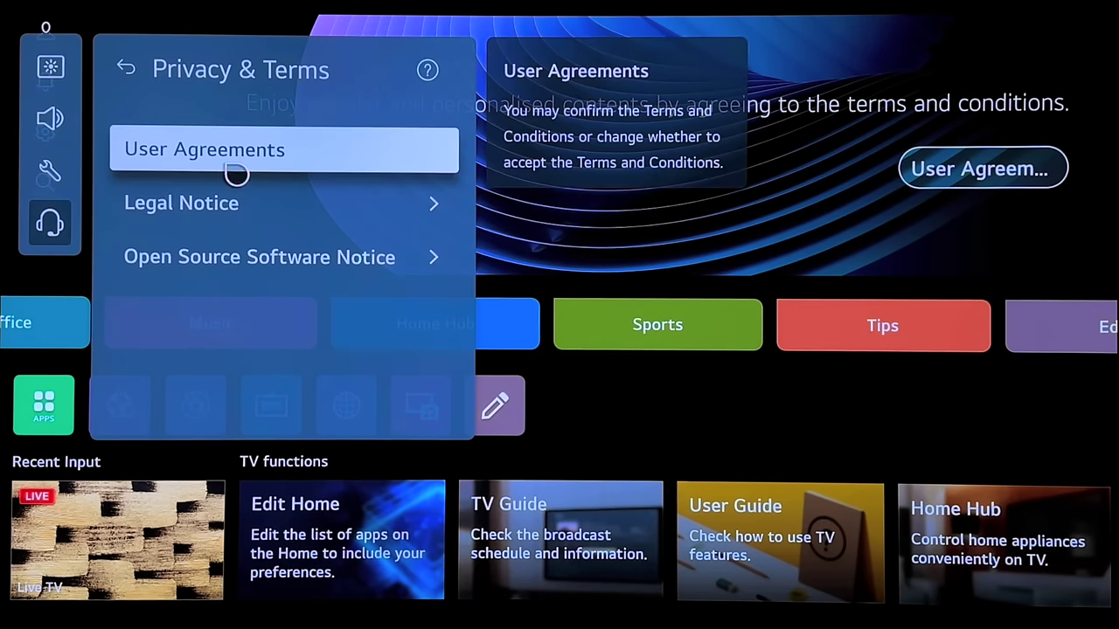
Accept Terms of Use, Privacy Policy, Viewing Information and all remaining user agreements.
click(237, 173)
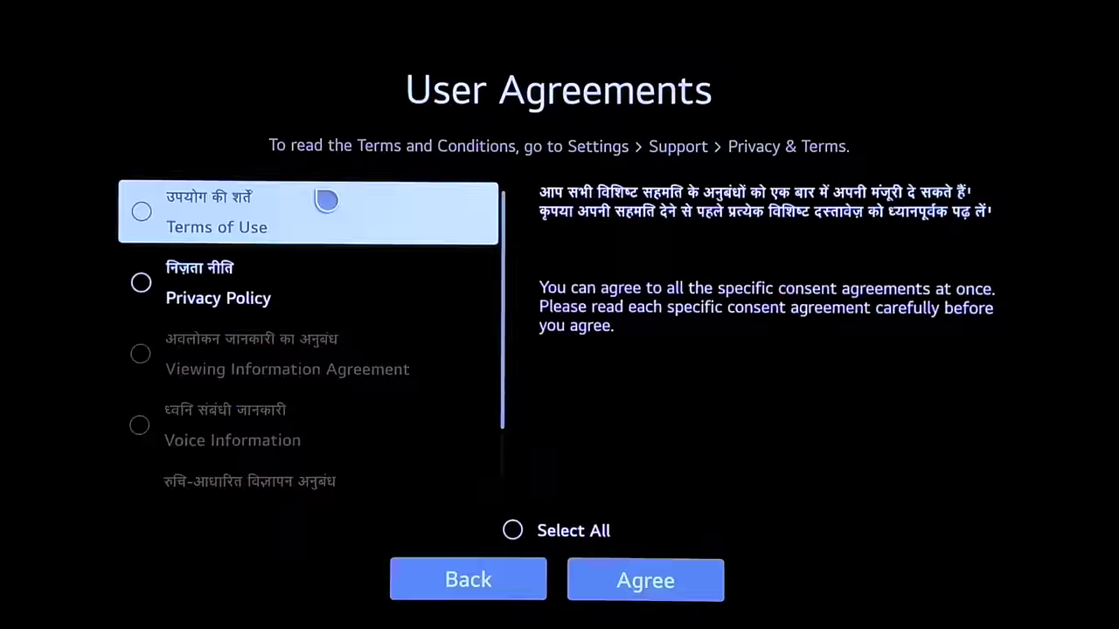
scroll(763, 234, down, 15)
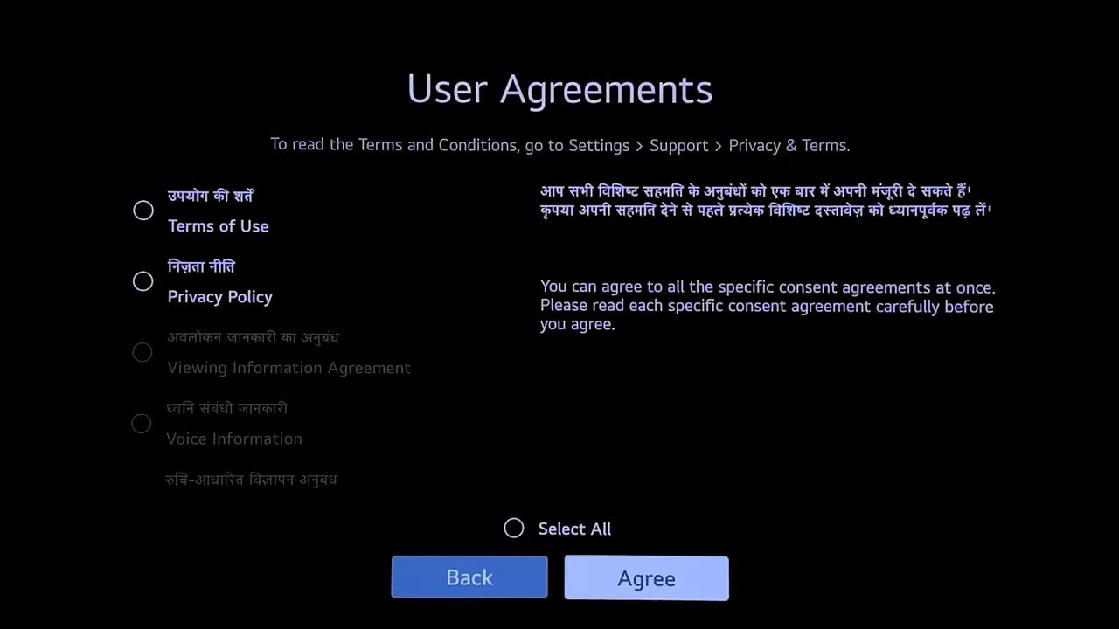
click(274, 292)
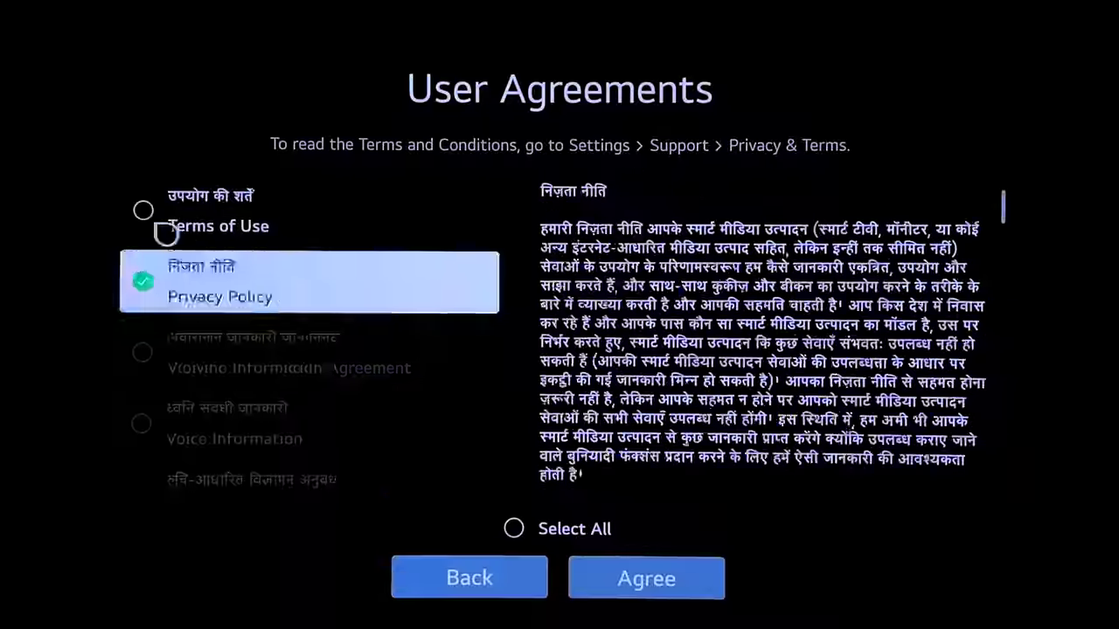
click(166, 227)
click(333, 369)
scroll(821, 376, down, 5)
scroll(822, 371, down, 10)
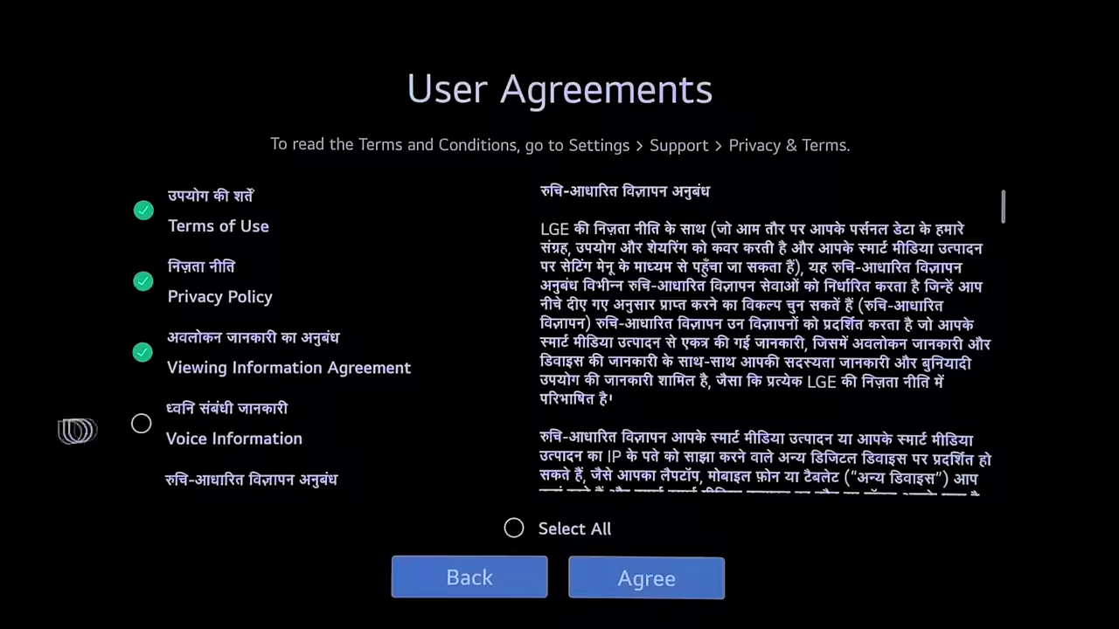
click(594, 530)
click(616, 573)
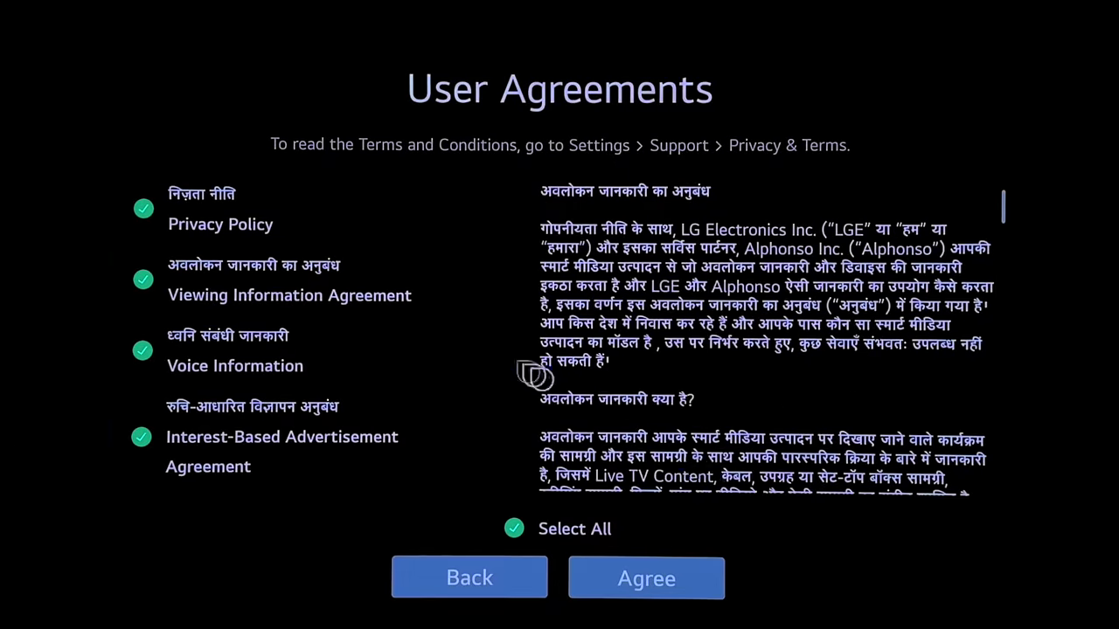
click(681, 569)
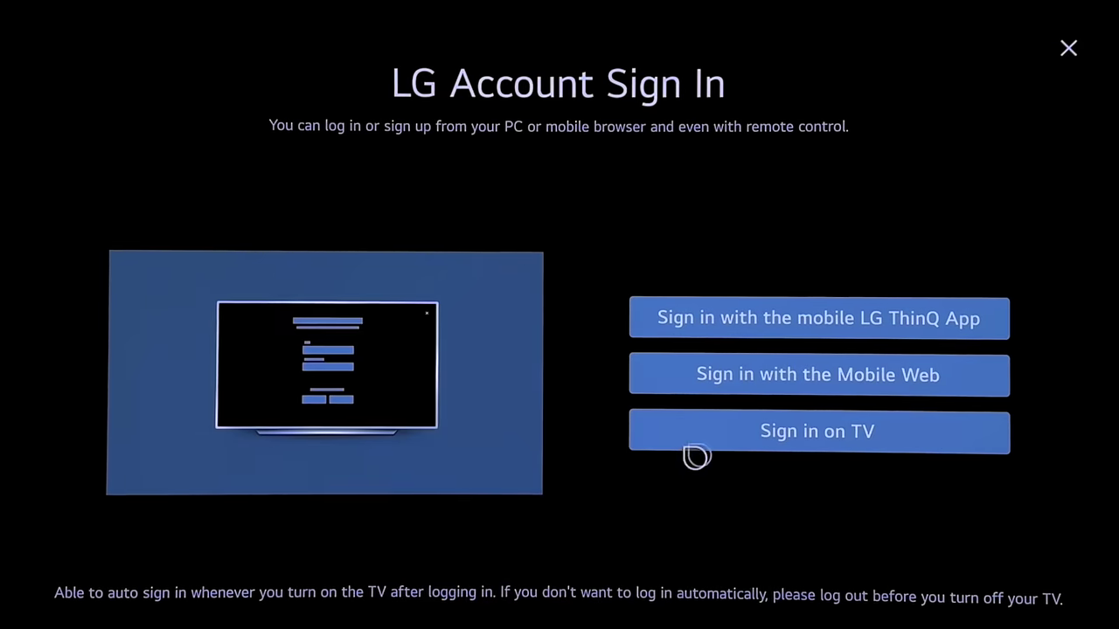
Sign in to the LG account on the TV and confirm the account nickname.
click(815, 444)
click(577, 312)
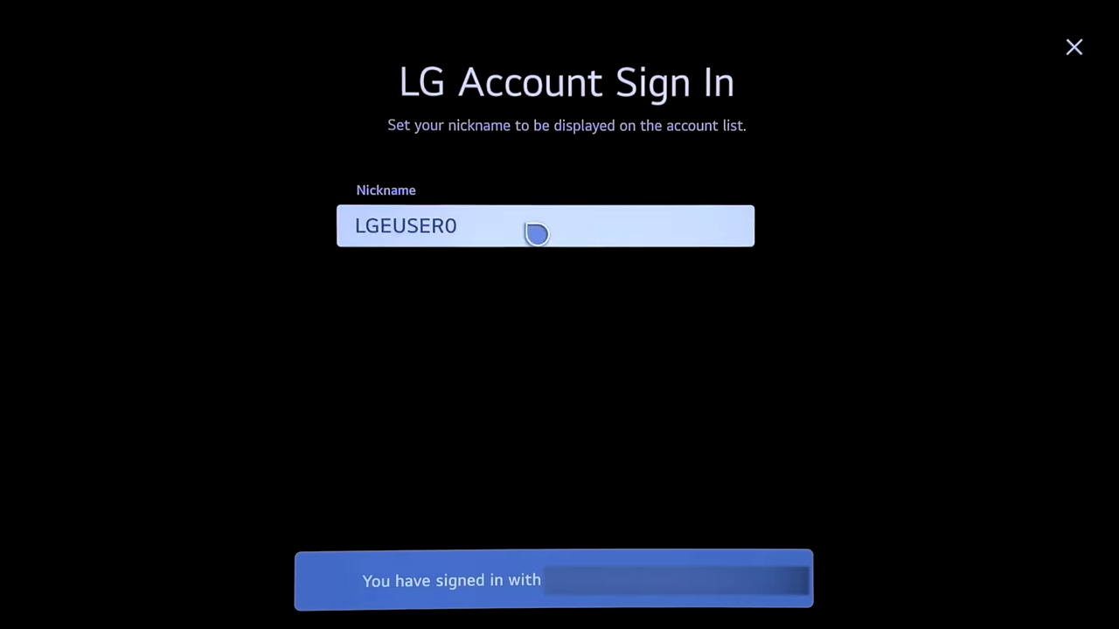
click(531, 232)
click(894, 483)
click(564, 573)
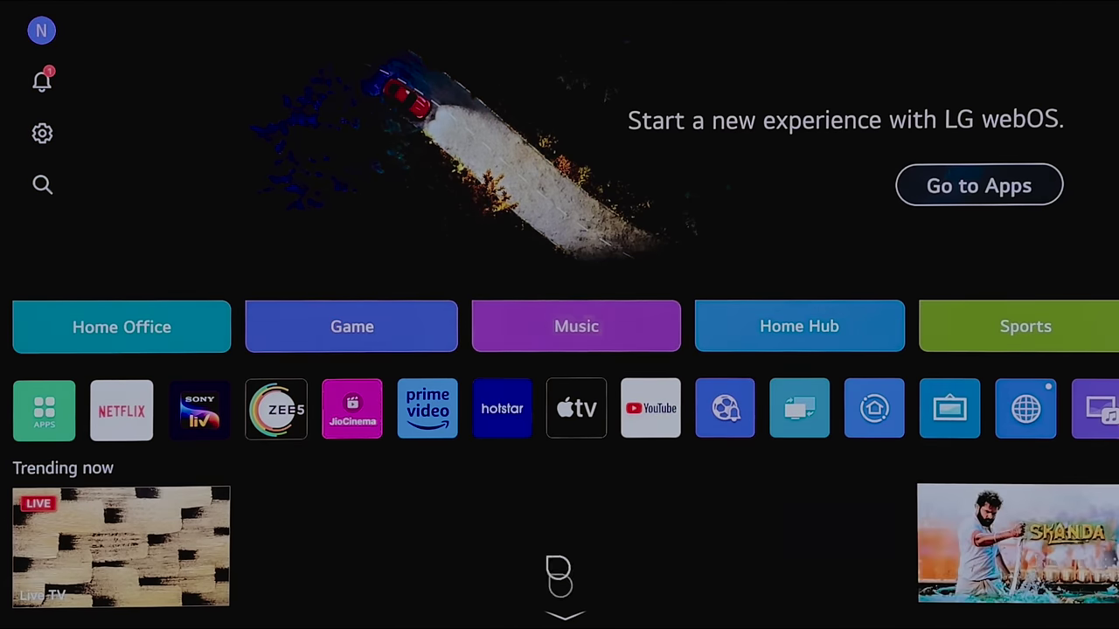
Scroll the home screen and launch the YouTube app from the app row.
scroll(558, 576, down, 3)
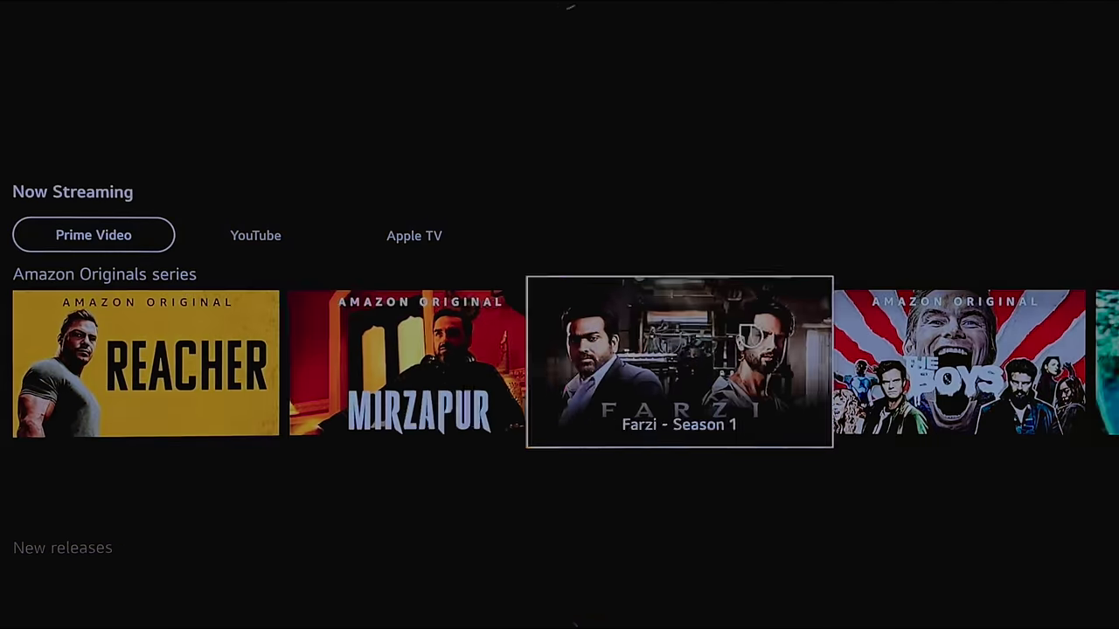
scroll(575, 328, down, 5)
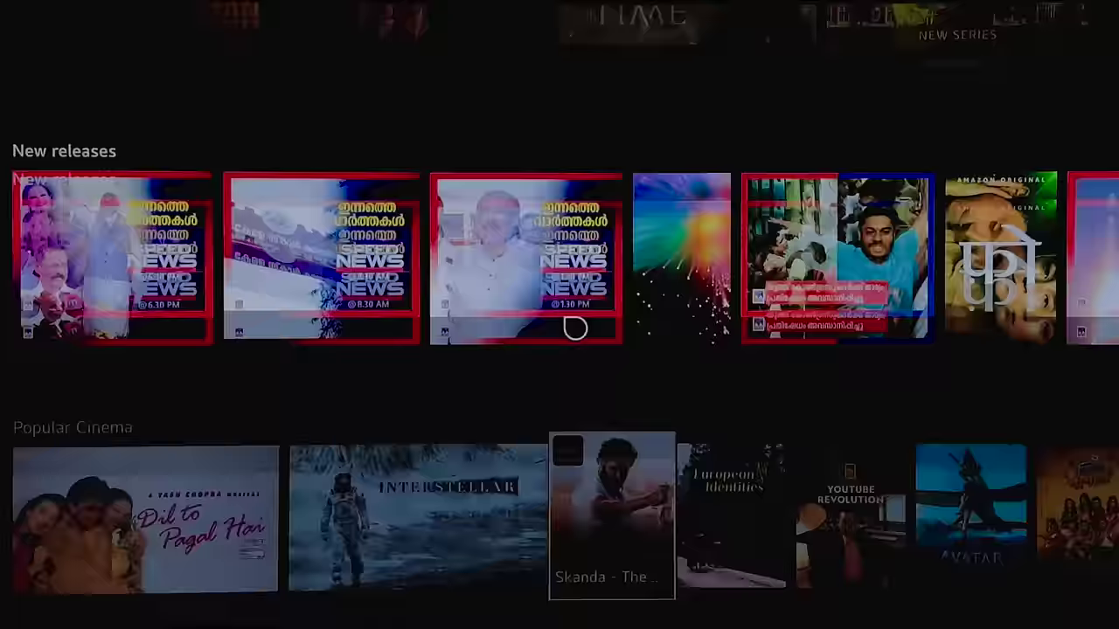
scroll(575, 328, down, 1)
scroll(575, 328, up, 8)
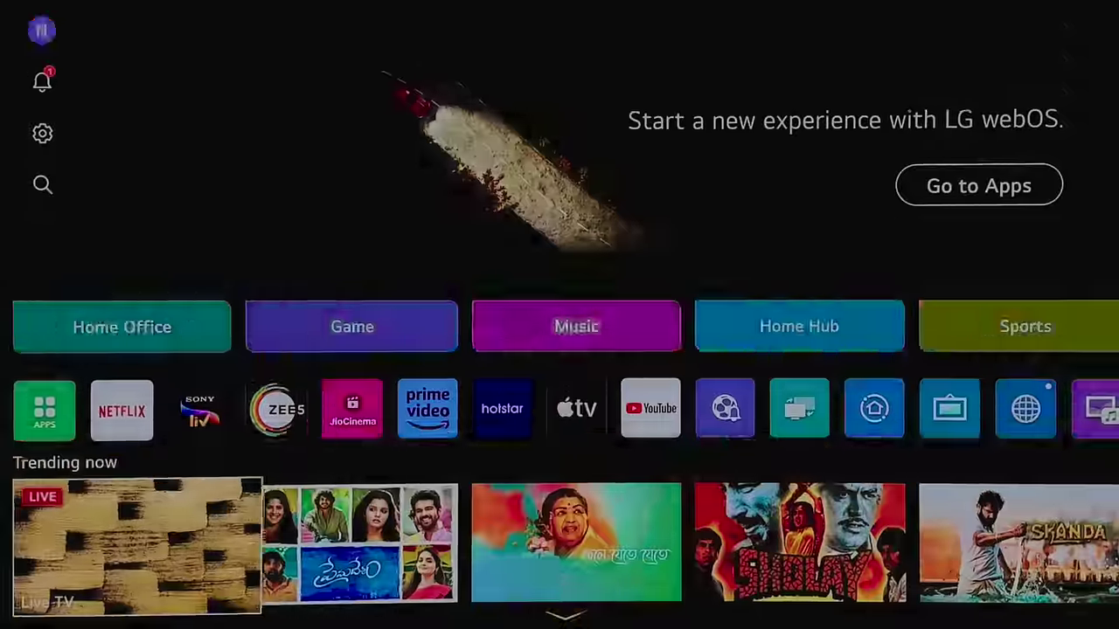
scroll(650, 420, down, 2)
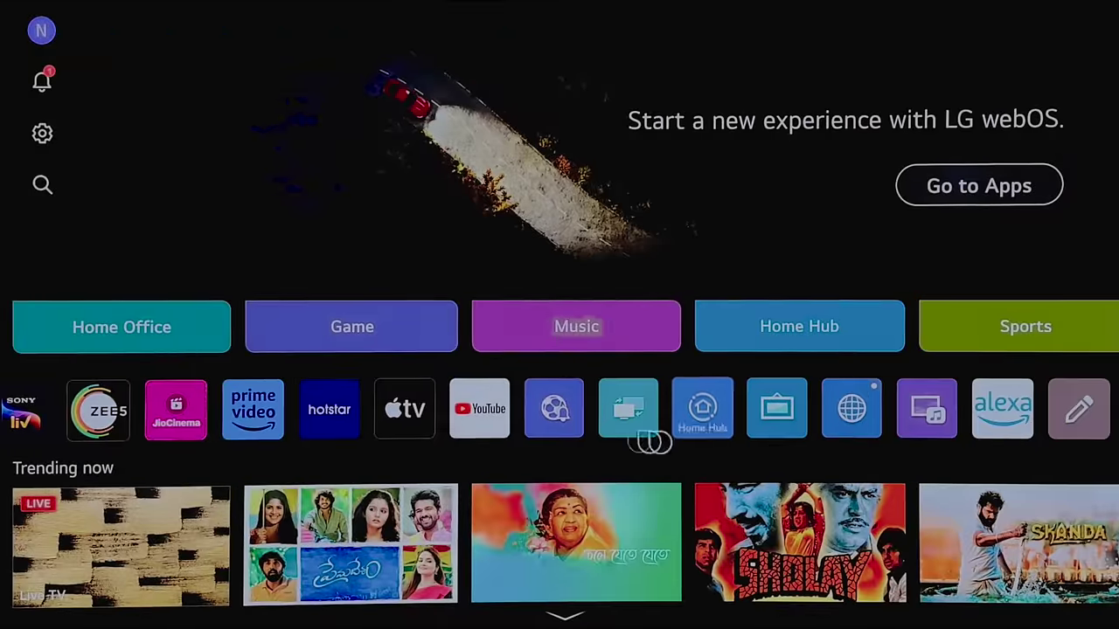
click(433, 425)
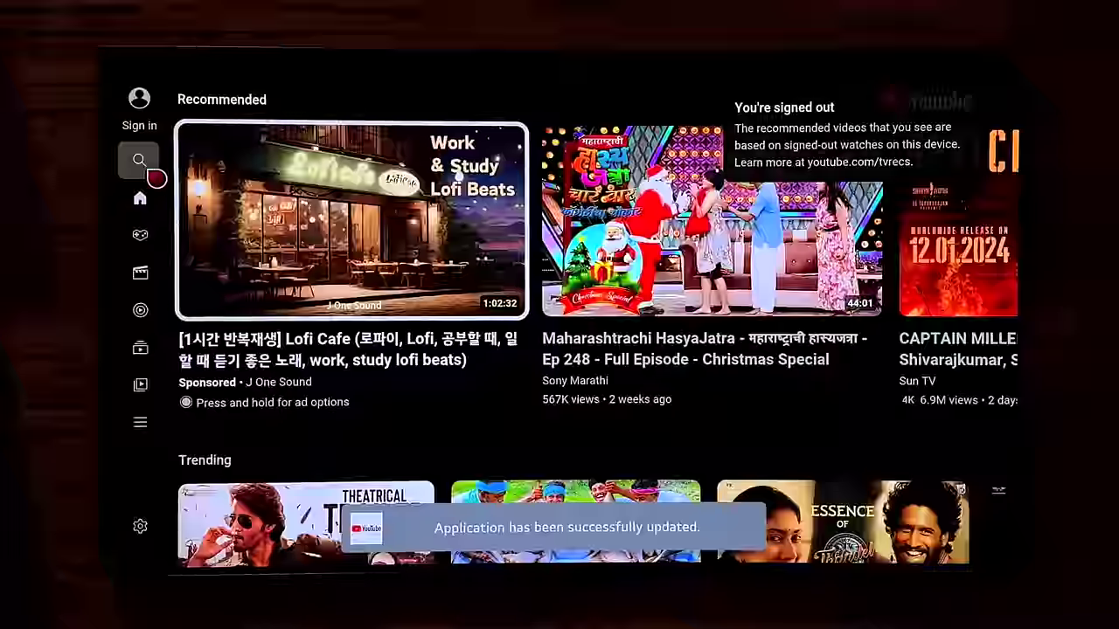
Search YouTube for 'lg oled test'.
click(46, 135)
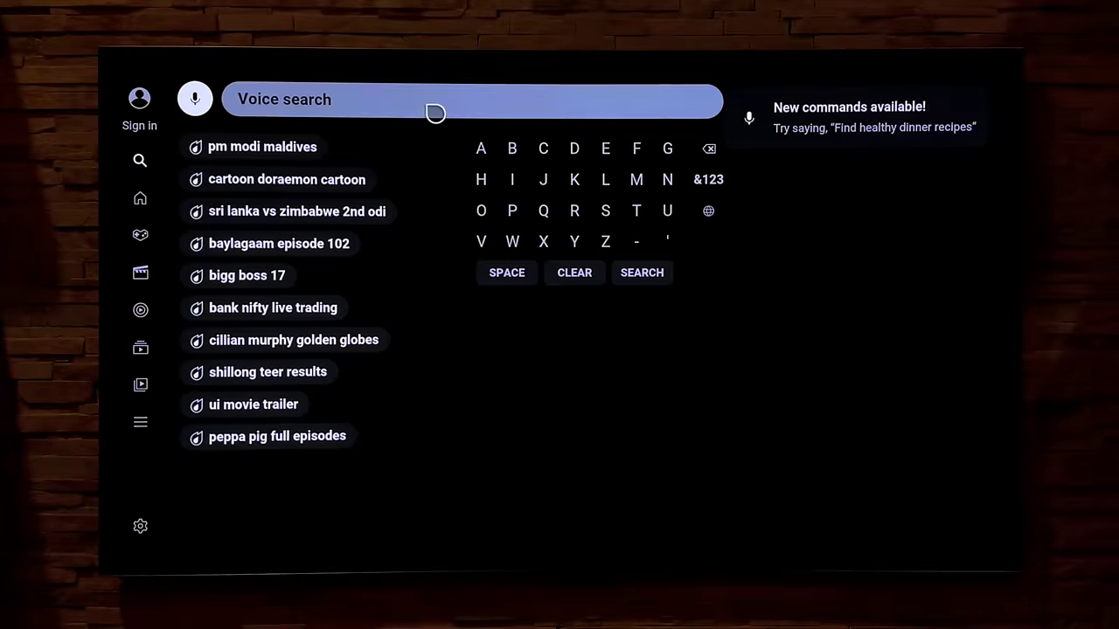
click(604, 180)
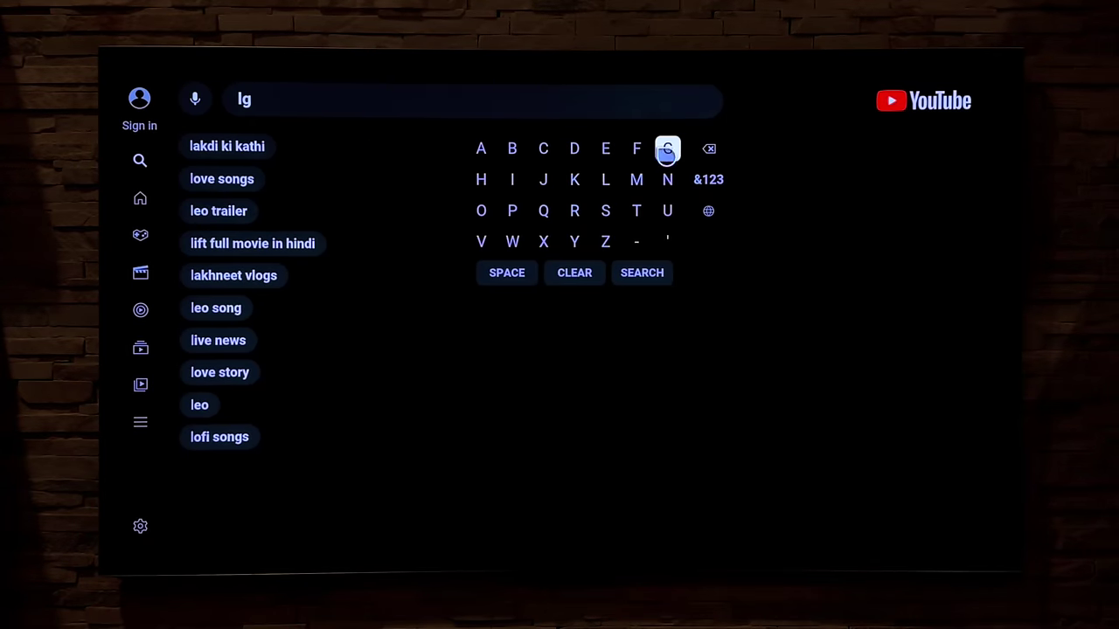
click(481, 211)
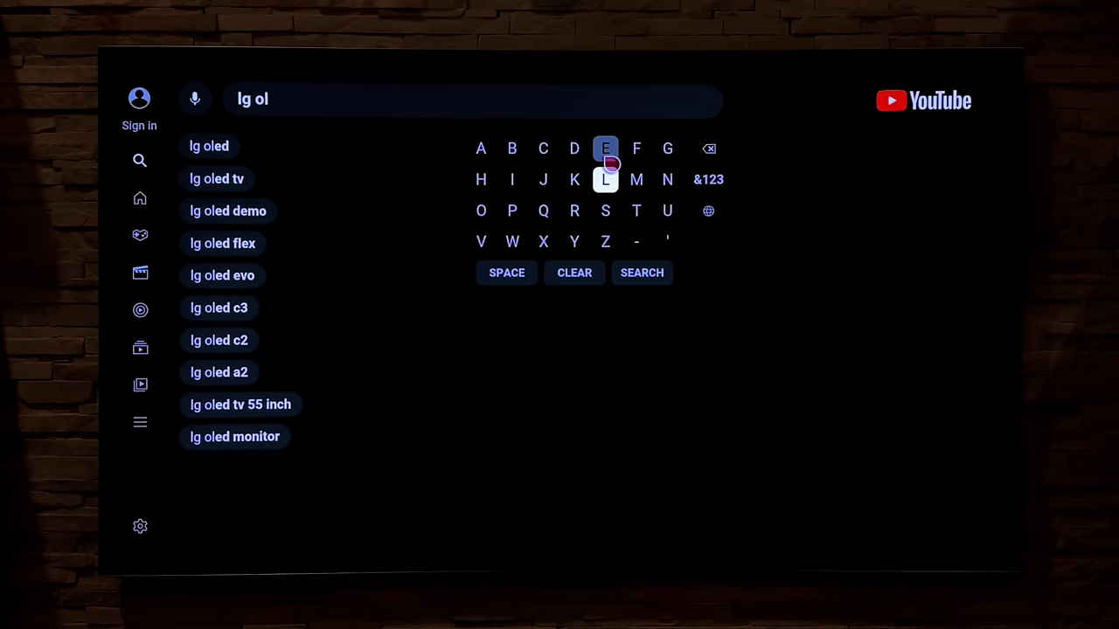
click(636, 210)
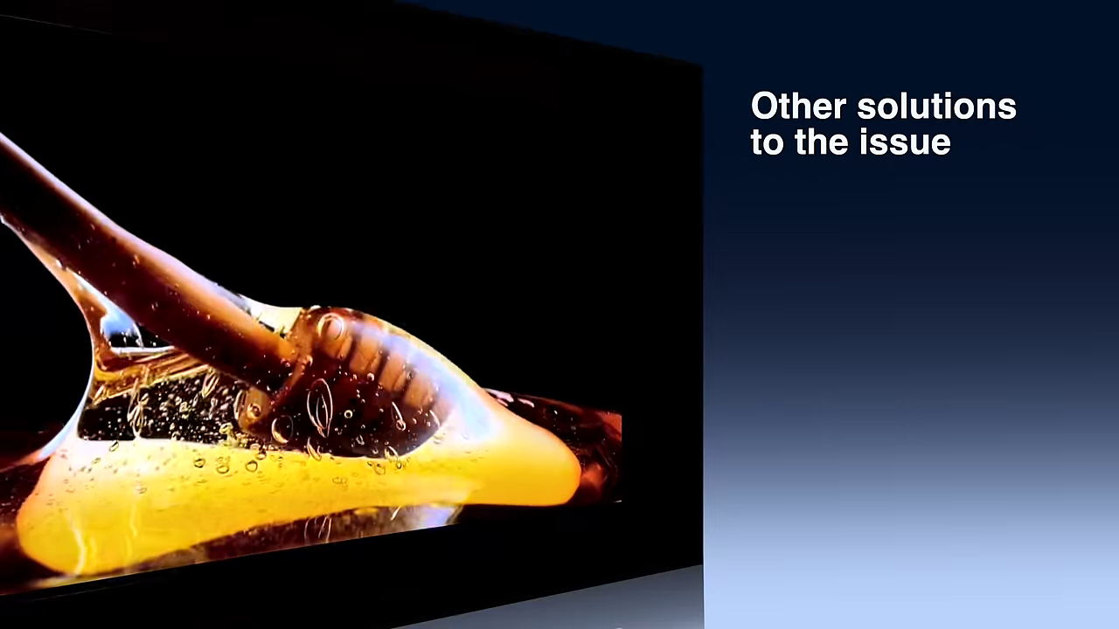